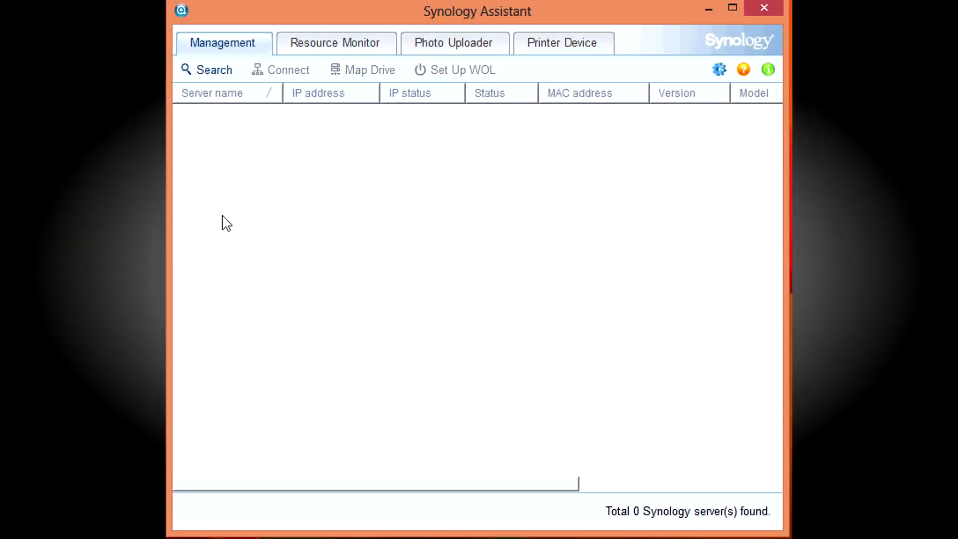
Scan the local network for Synology servers, rerunning the search after the first scan finds none.
{"action": "left_click", "coordinate": [219, 76]}
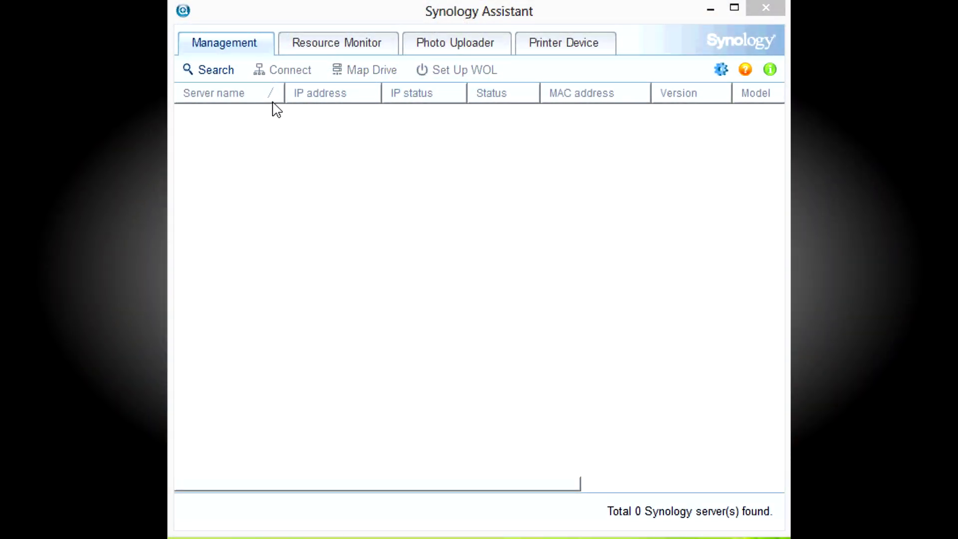
{"action": "left_click", "coordinate": [231, 76]}
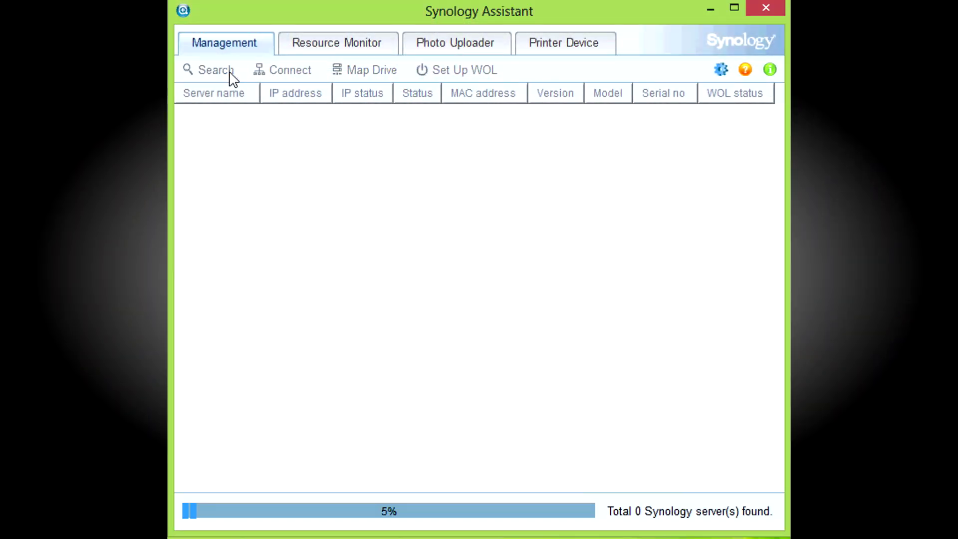
Select the found DS412+ DiskStation and connect to its web interface.
{"action": "left_click", "coordinate": [219, 125]}
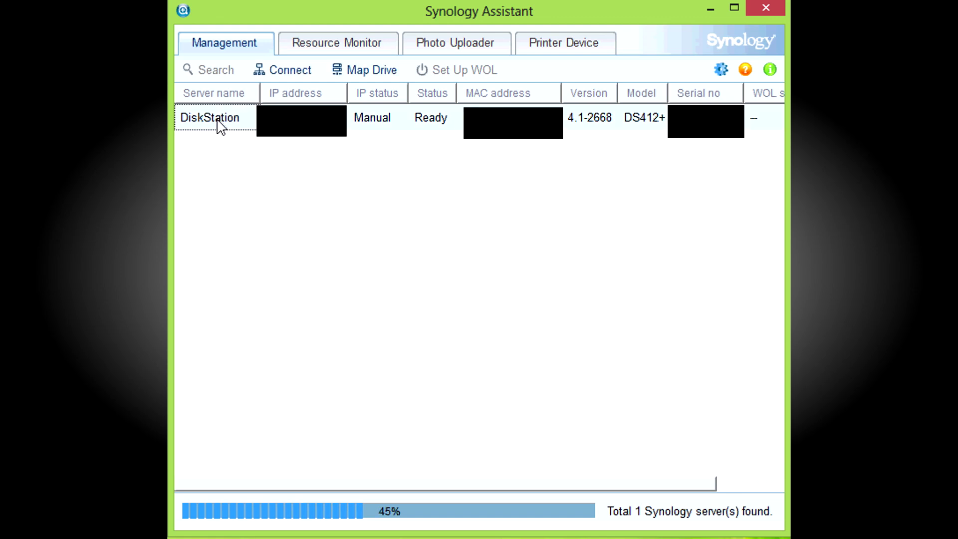
{"action": "double_click", "coordinate": [219, 125]}
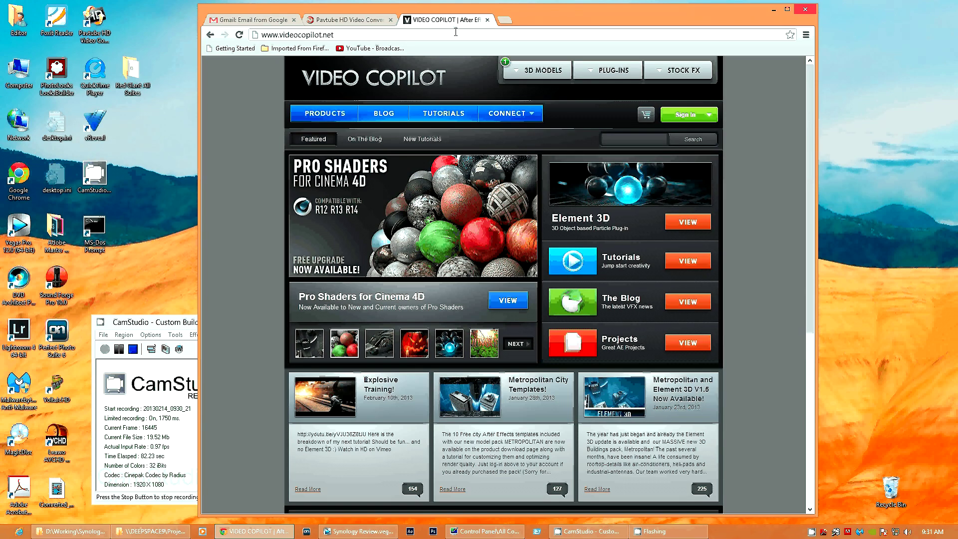
Load diskstation:5000 in Chrome to reach the DSM 4.1 login page.
{"action": "left_click", "coordinate": [456, 32]}
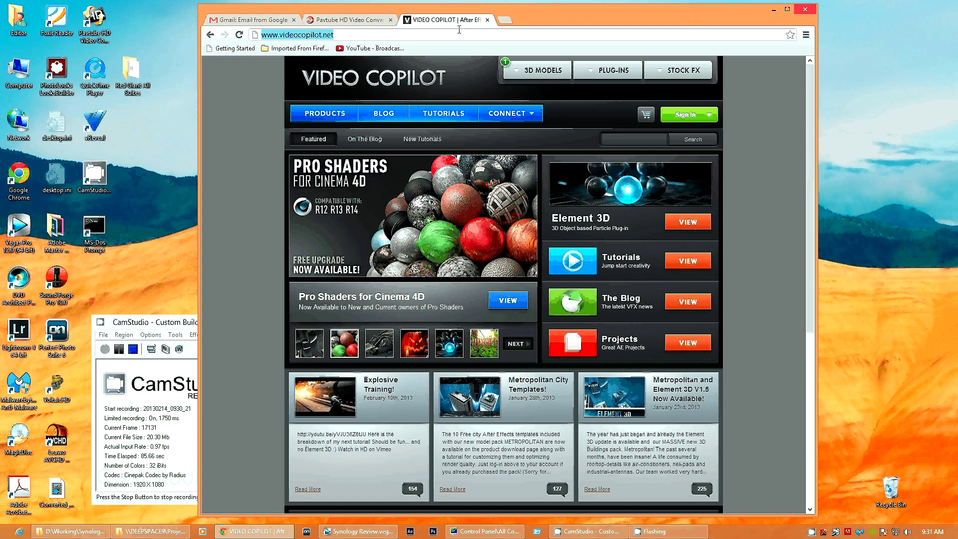
{"action": "type", "text": "diskstatio"}
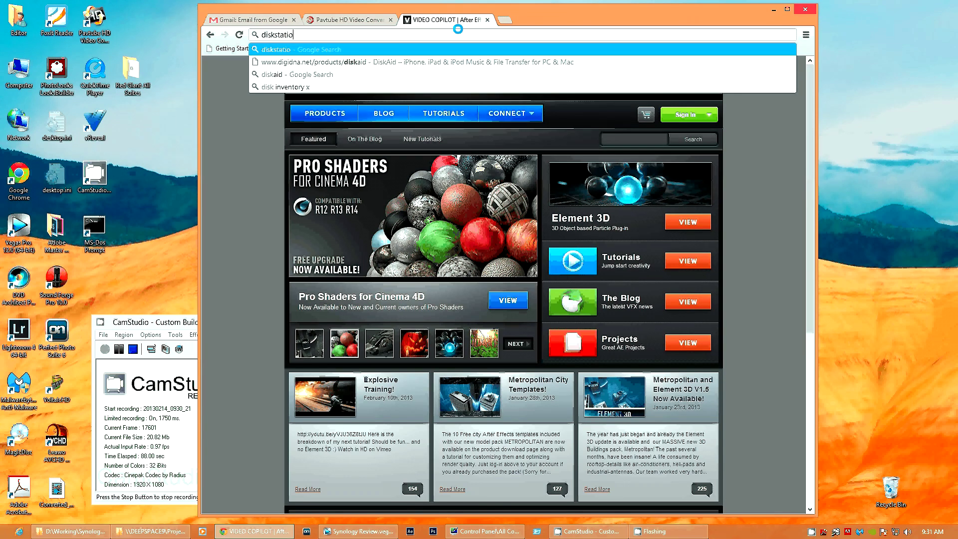
{"action": "type", "text": "n"}
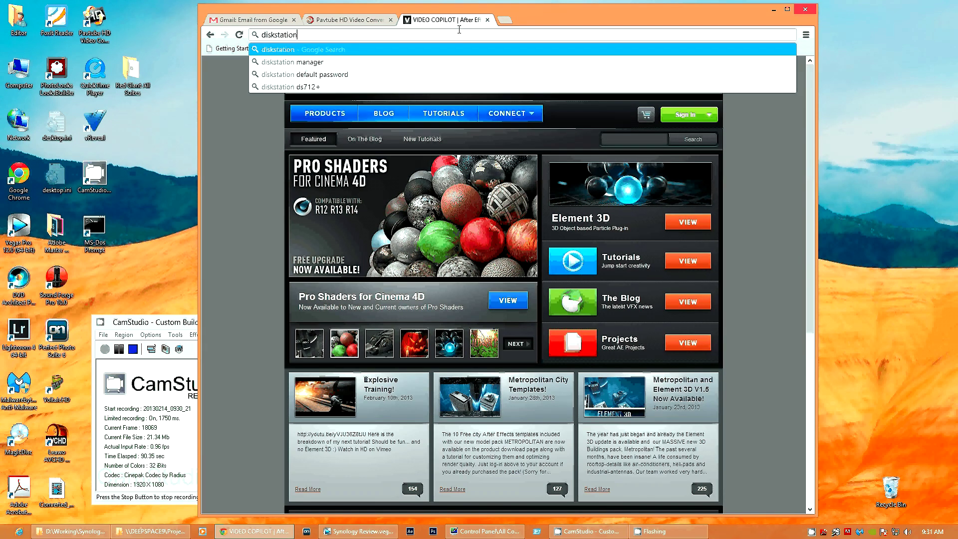
{"action": "type", "text": ":"}
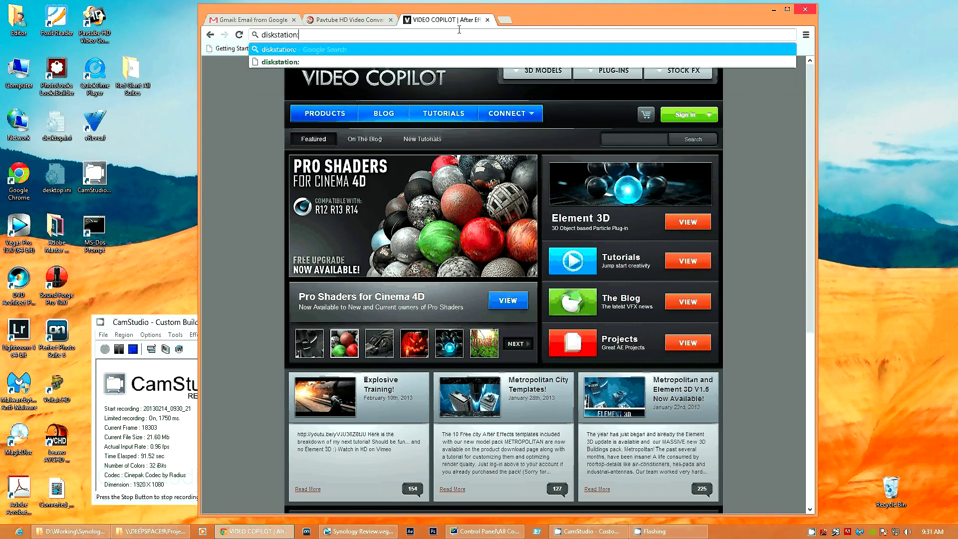
{"action": "type", "text": "5000"}
{"action": "key", "text": "Return"}
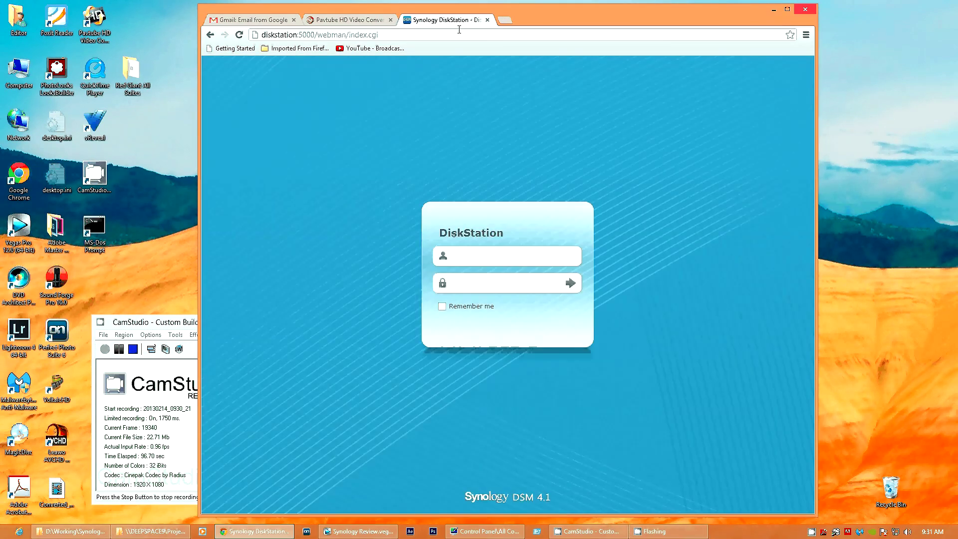
Sign in with the administrator account, then view the attached USB devices and system event notifications.
{"action": "type", "text": "admn"}
{"action": "key", "text": "BackSpace"}
{"action": "type", "text": "in"}
{"action": "key", "text": "Tab"}
{"action": "type", "text": "••••••"}
{"action": "key", "text": "Return"}
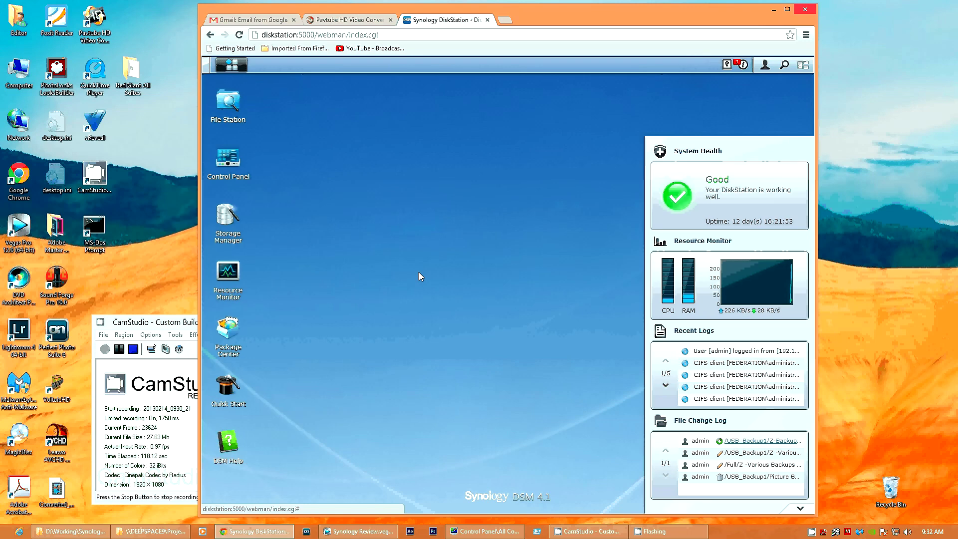
{"action": "left_click", "coordinate": [727, 65]}
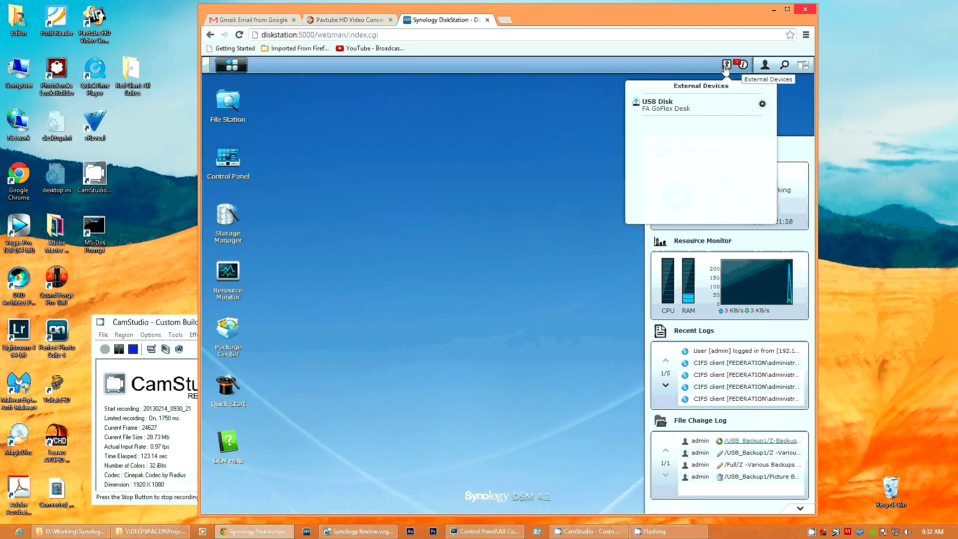
{"action": "left_click", "coordinate": [743, 66]}
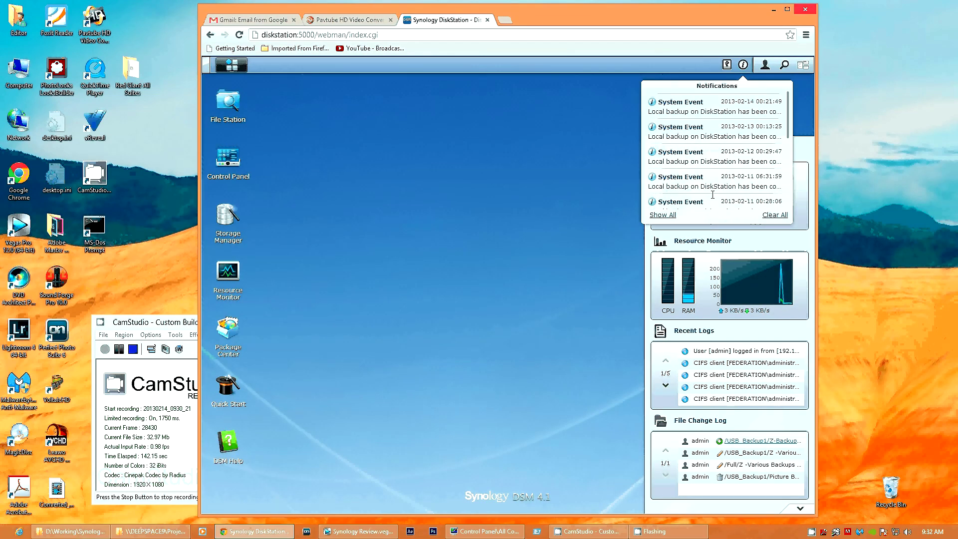
Browse the Daily backups and the USB_Backup1 folder in File Station, then minimize it.
{"action": "left_click", "coordinate": [308, 121]}
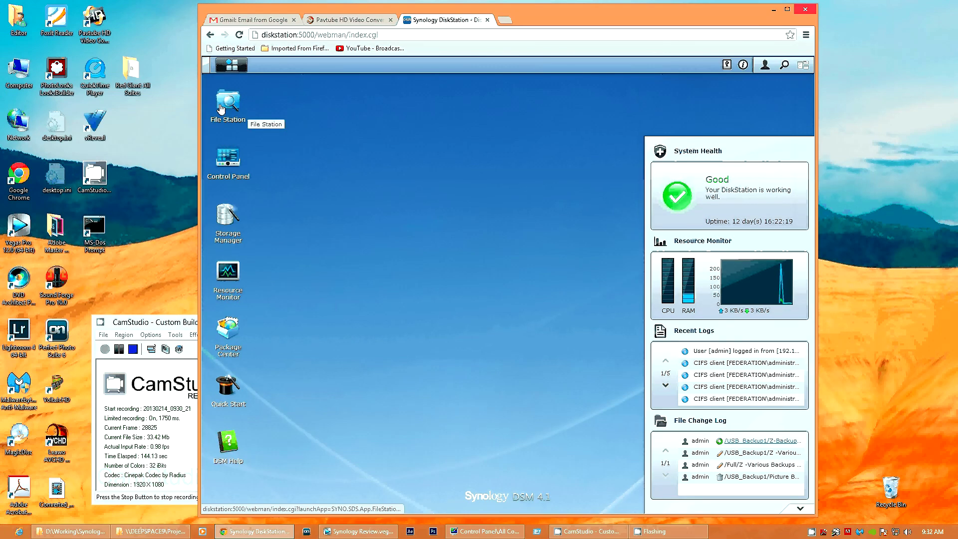
{"action": "left_click", "coordinate": [221, 109]}
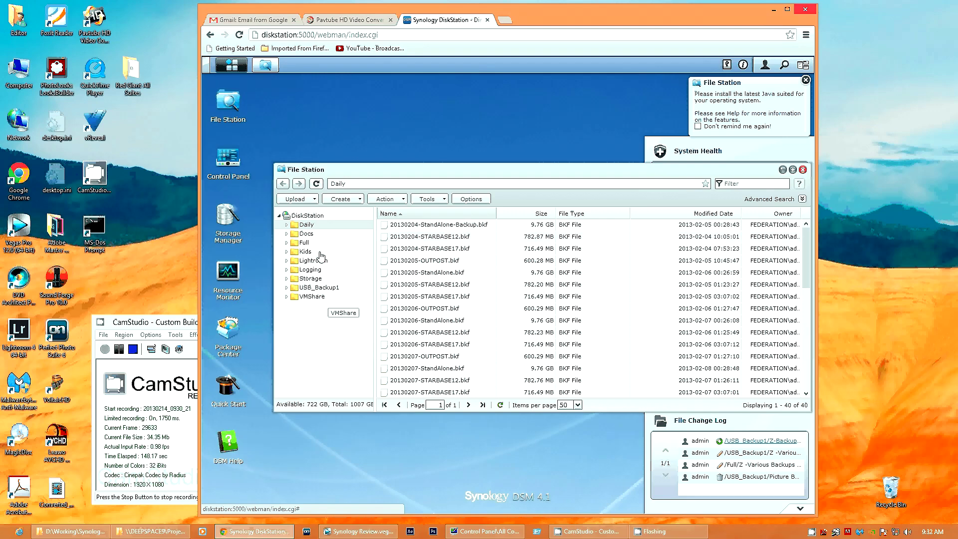
{"action": "left_click_drag", "start_coordinate": [805, 272], "coordinate": [804, 328]}
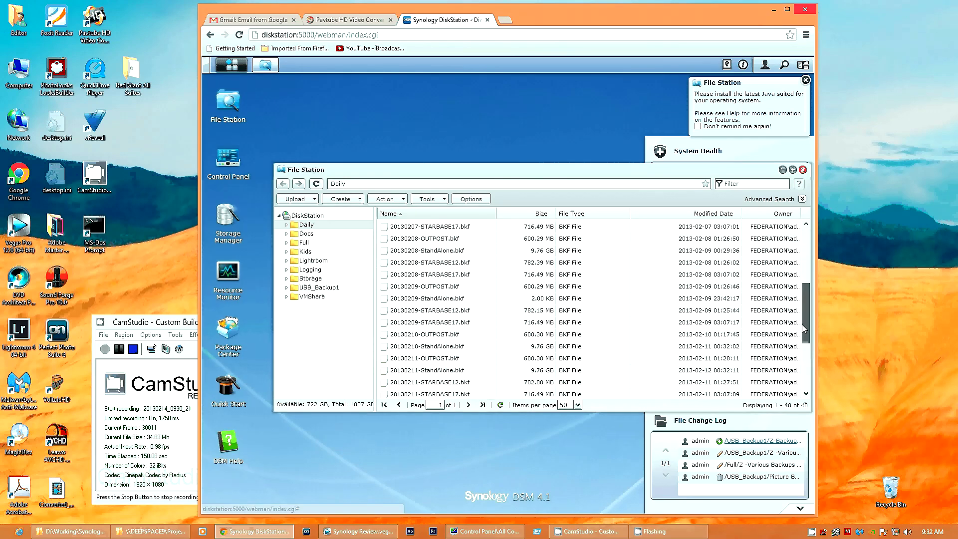
{"action": "scroll", "coordinate": [809, 385], "scroll_direction": "up", "scroll_amount": 5}
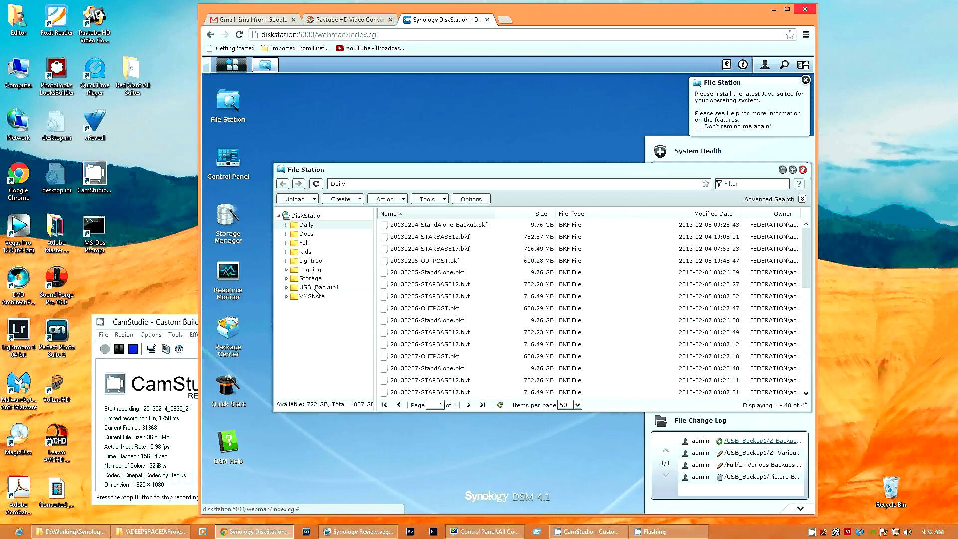
{"action": "left_click", "coordinate": [315, 288]}
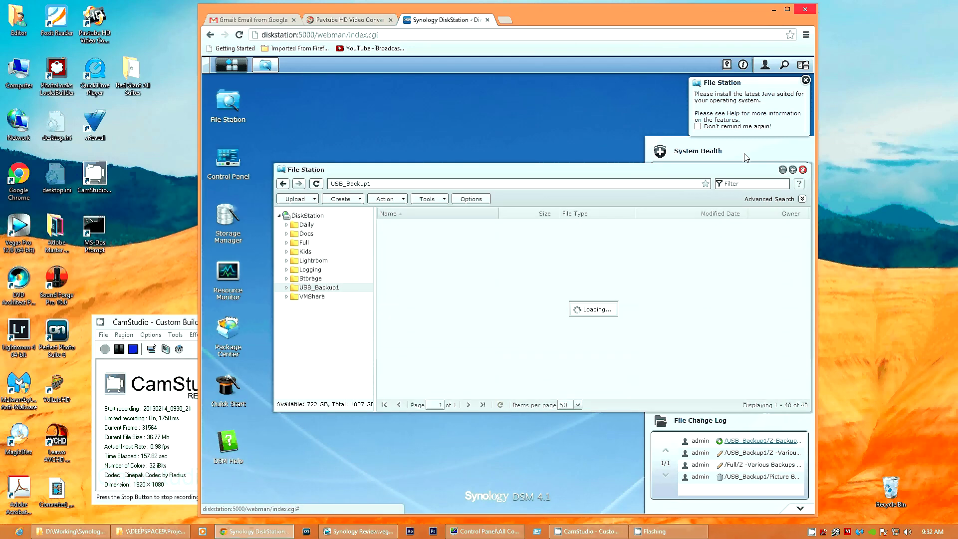
{"action": "left_click", "coordinate": [783, 170]}
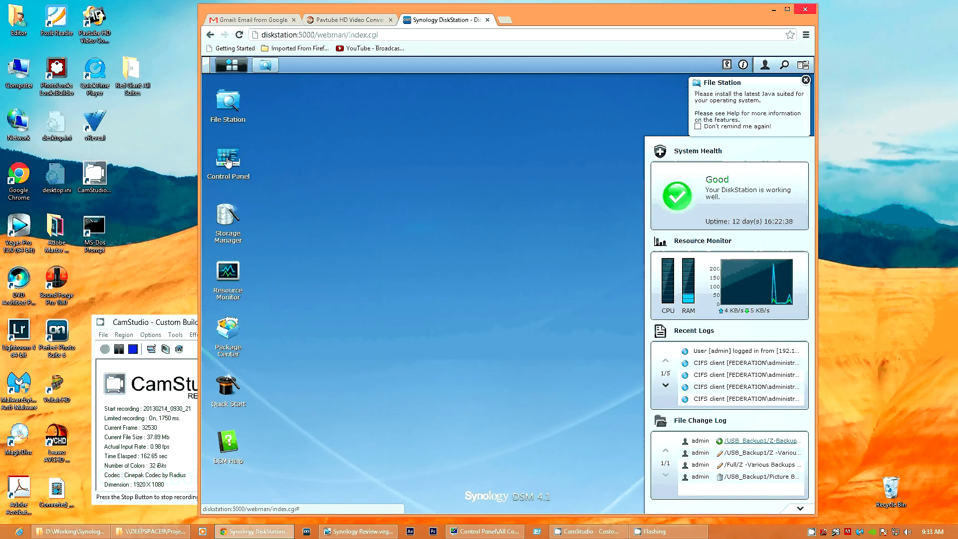
{"action": "left_click", "coordinate": [228, 160]}
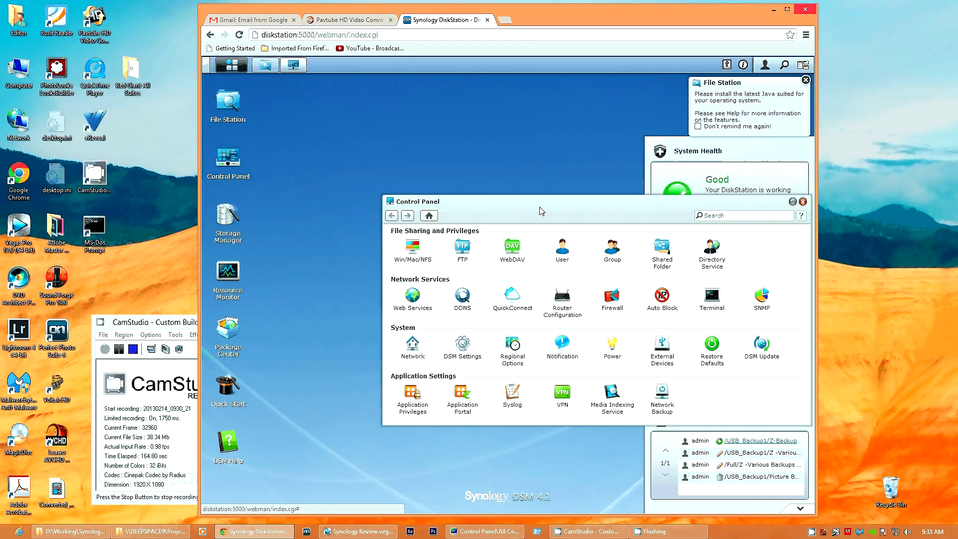
Move the Control Panel window higher, then list Package Center's available packages.
{"action": "left_click_drag", "start_coordinate": [509, 202], "coordinate": [454, 179]}
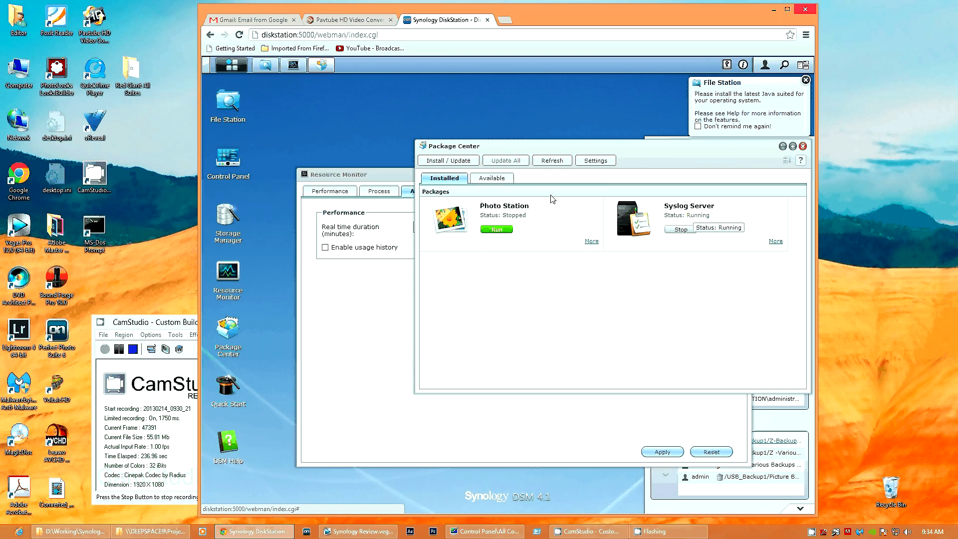
{"action": "left_click", "coordinate": [479, 179]}
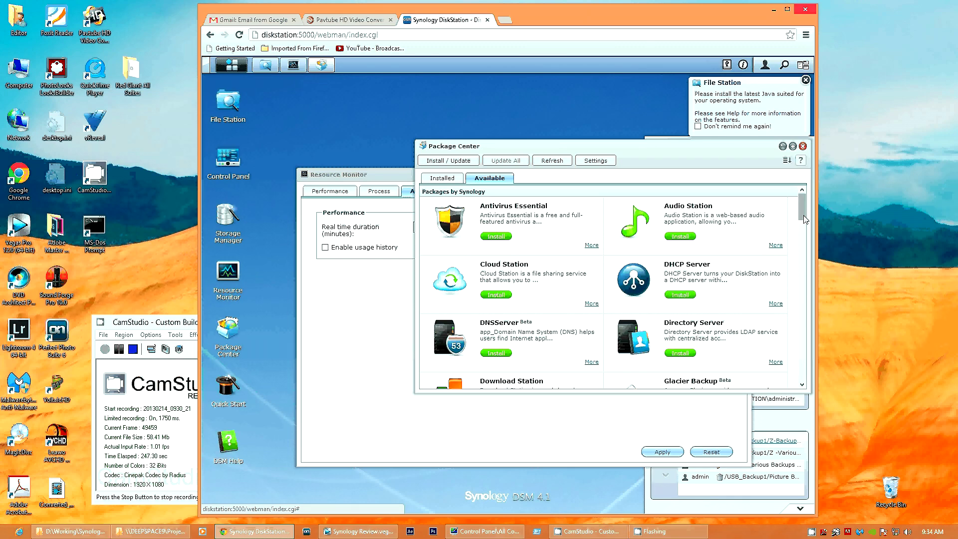
Scroll through Package Center's available packages, then close Package Center.
{"action": "left_click_drag", "start_coordinate": [805, 220], "coordinate": [806, 240]}
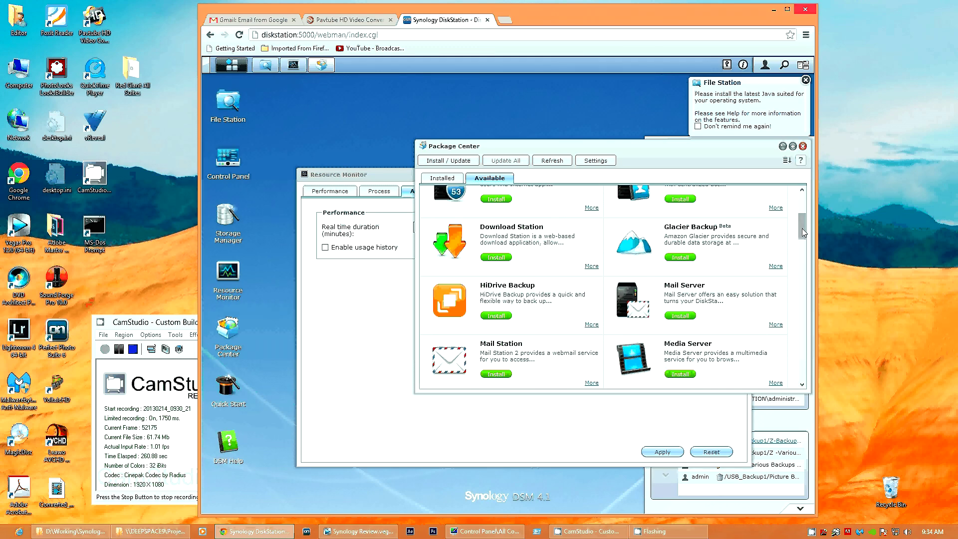
{"action": "left_click_drag", "start_coordinate": [803, 232], "coordinate": [798, 244]}
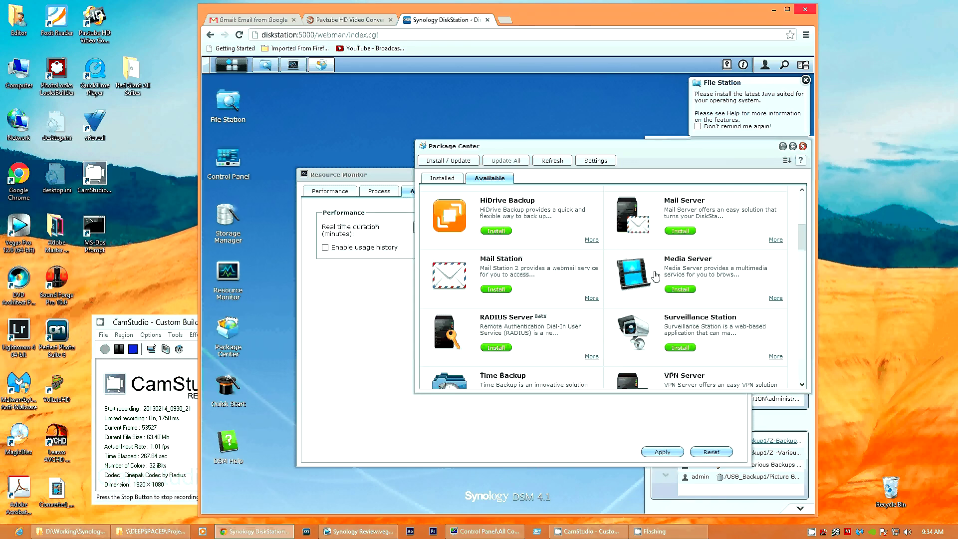
{"action": "left_click_drag", "start_coordinate": [801, 252], "coordinate": [801, 267]}
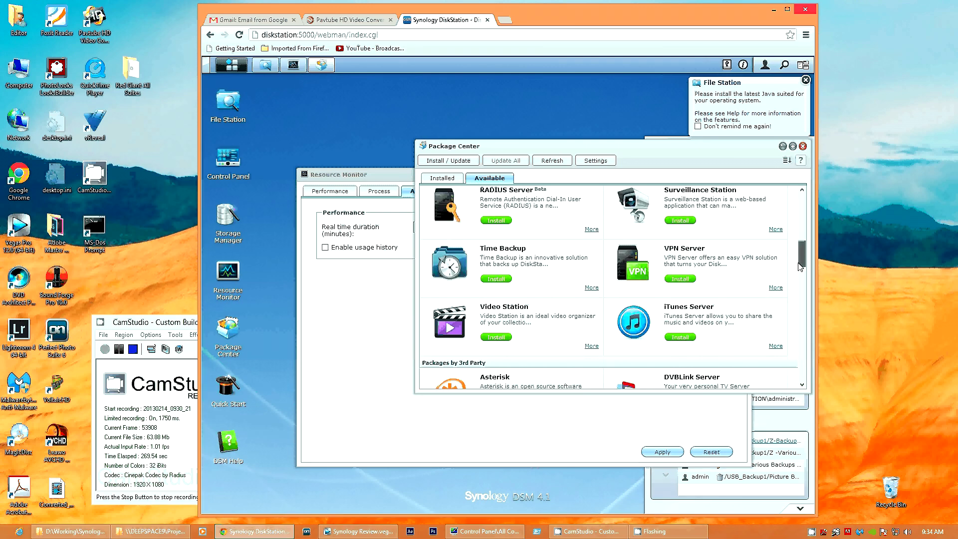
{"action": "scroll", "coordinate": [697, 248], "scroll_direction": "down", "scroll_amount": 1}
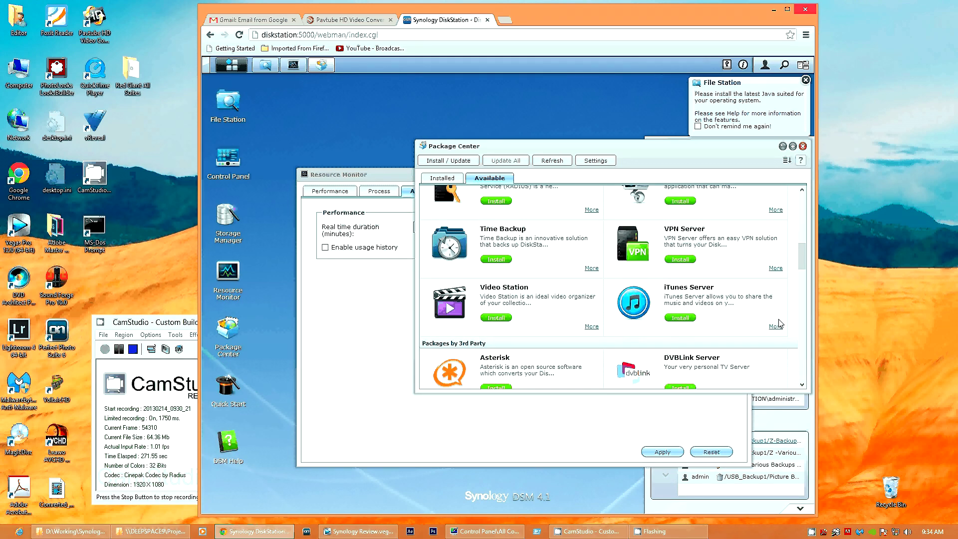
{"action": "left_click_drag", "start_coordinate": [801, 259], "coordinate": [791, 194]}
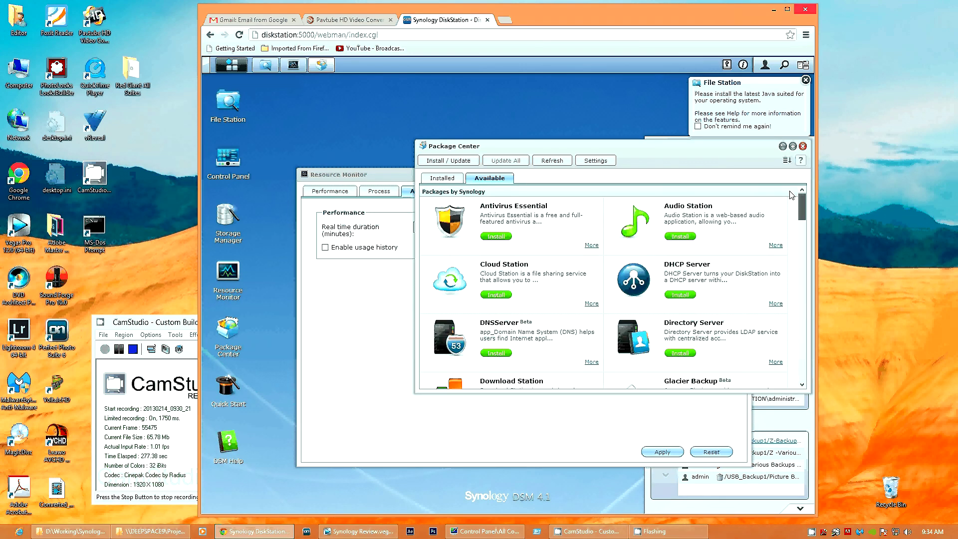
{"action": "left_click", "coordinate": [803, 146]}
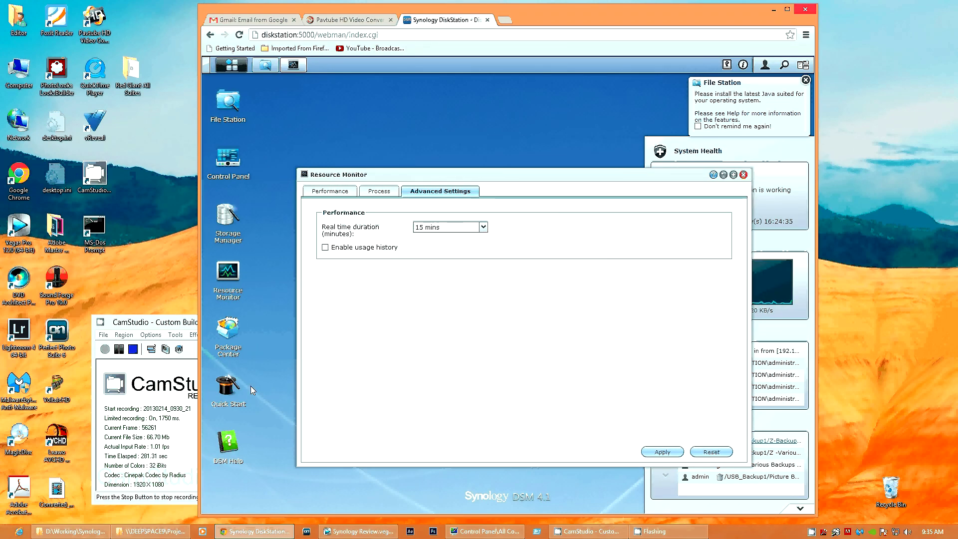
Close the Resource Monitor window, leaving the DSM desktop showing System Health Good.
{"action": "left_click", "coordinate": [743, 175]}
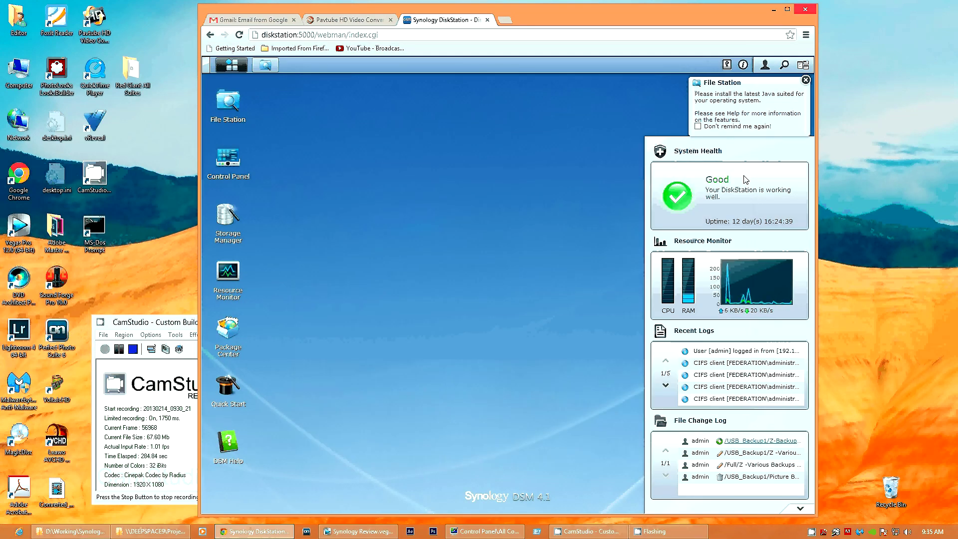